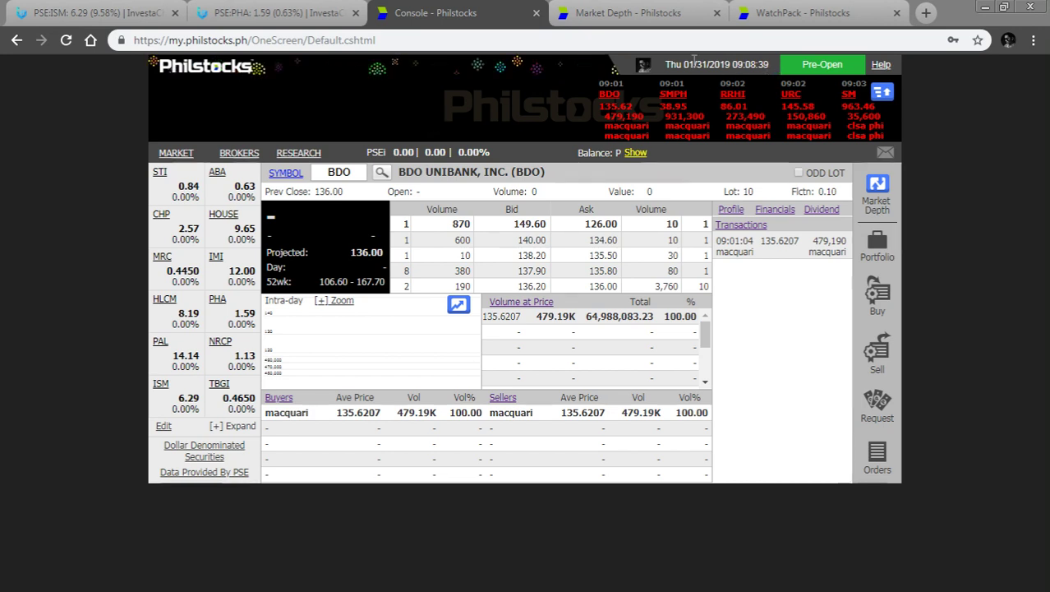
Step: Check the date and time on the trading console and examine the projected price column in the WatchPack watchlist
drag(666, 64, 756, 69)
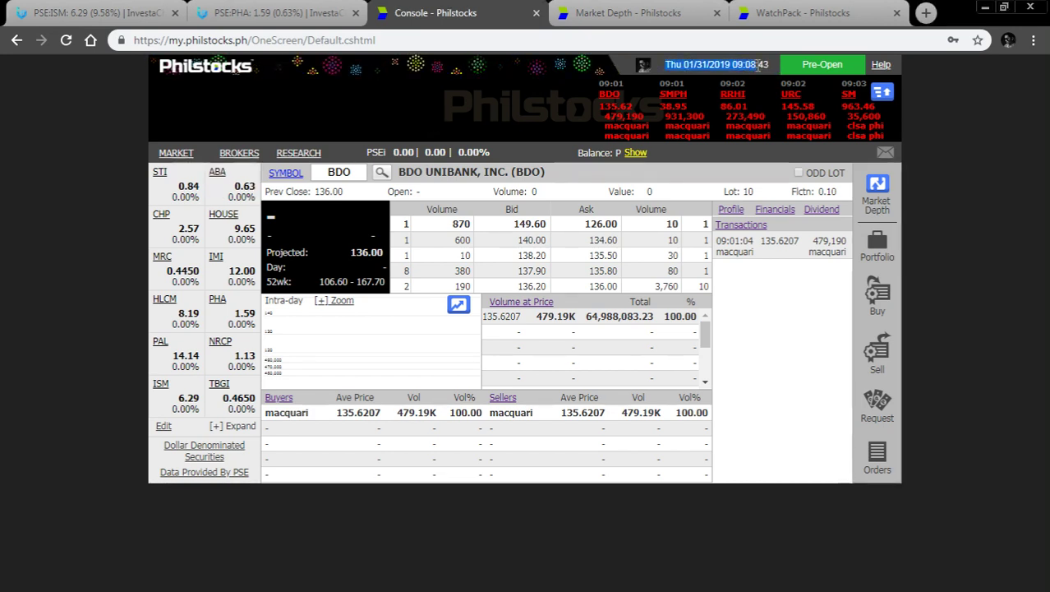
click(756, 66)
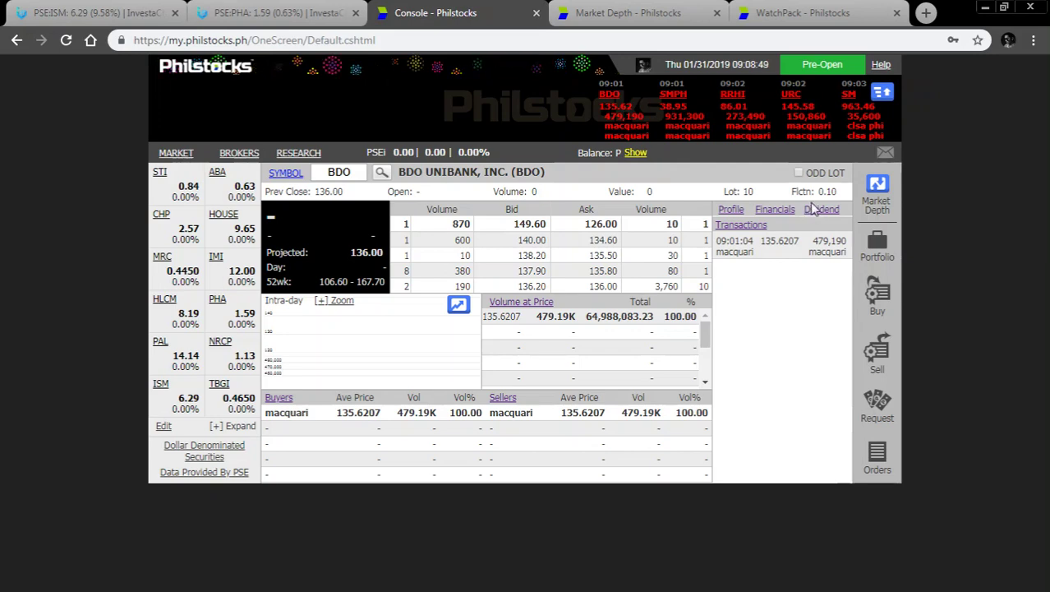
click(768, 18)
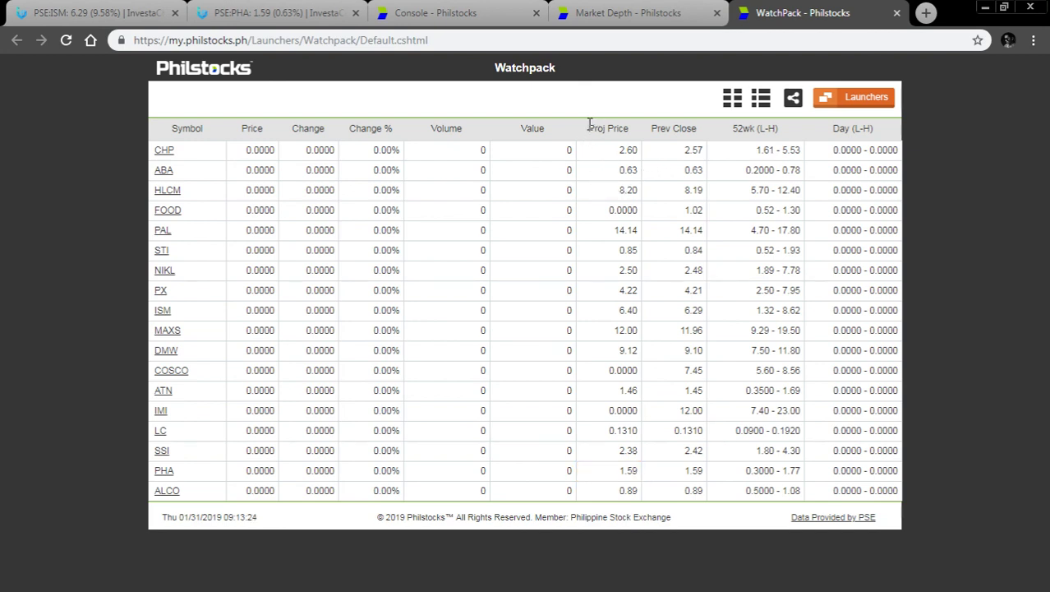
drag(589, 123, 647, 136)
click(631, 134)
drag(630, 134, 632, 169)
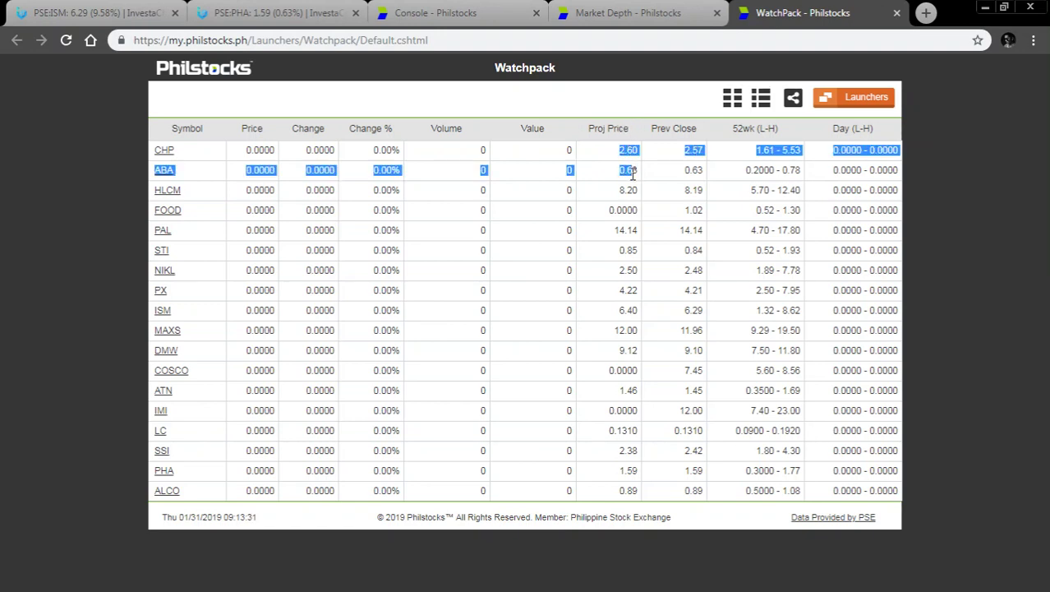
click(630, 177)
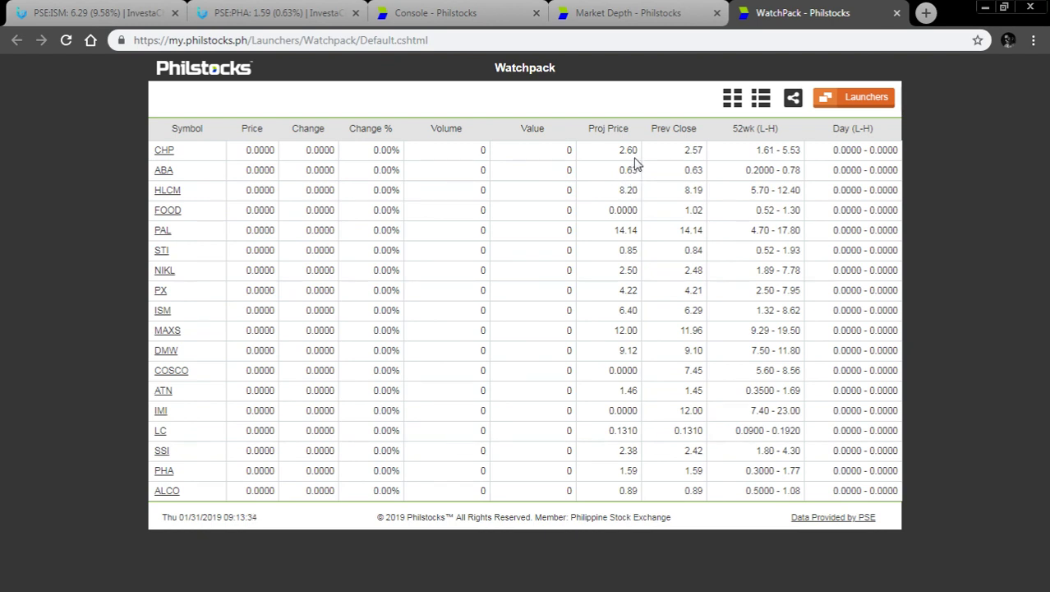
Step: Examine the projected prices of CHP and ABA and the previous close of CHP in the watchlist
double_click(622, 149)
double_click(630, 171)
drag(649, 129, 695, 127)
double_click(694, 151)
click(687, 150)
double_click(687, 150)
Step: Compare projected price with previous close for CHP, ABA and HLCM, and check the projected price of FOOD
drag(588, 129, 626, 129)
click(622, 149)
click(635, 168)
drag(685, 170, 703, 172)
drag(620, 170, 638, 172)
drag(688, 190, 705, 190)
drag(618, 191, 609, 212)
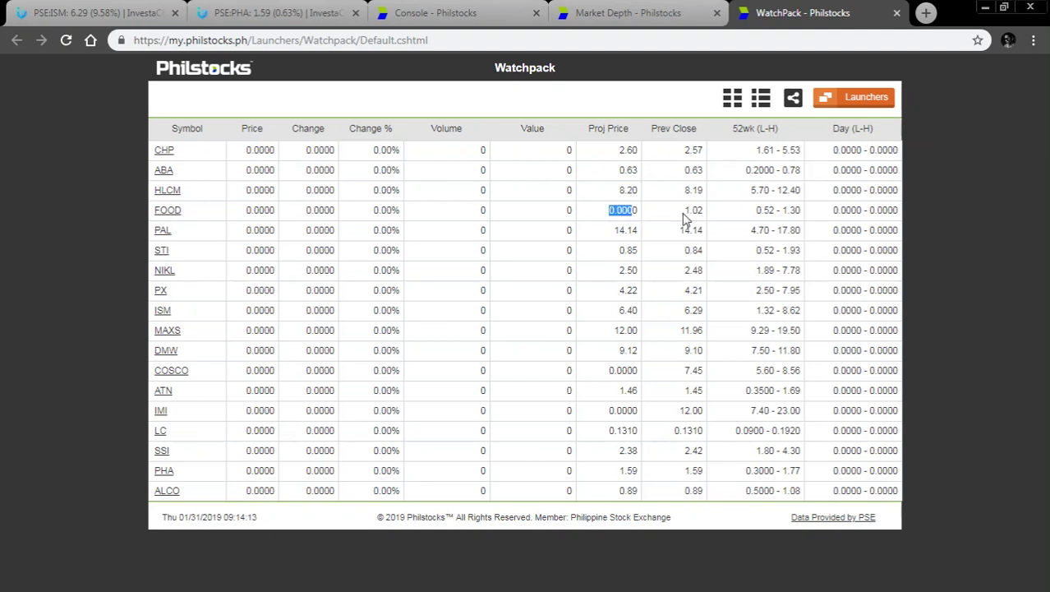
click(622, 213)
Step: Compare the projected price of SSI with its previous close and review the projected price column down to PHA
double_click(693, 450)
drag(652, 459, 620, 456)
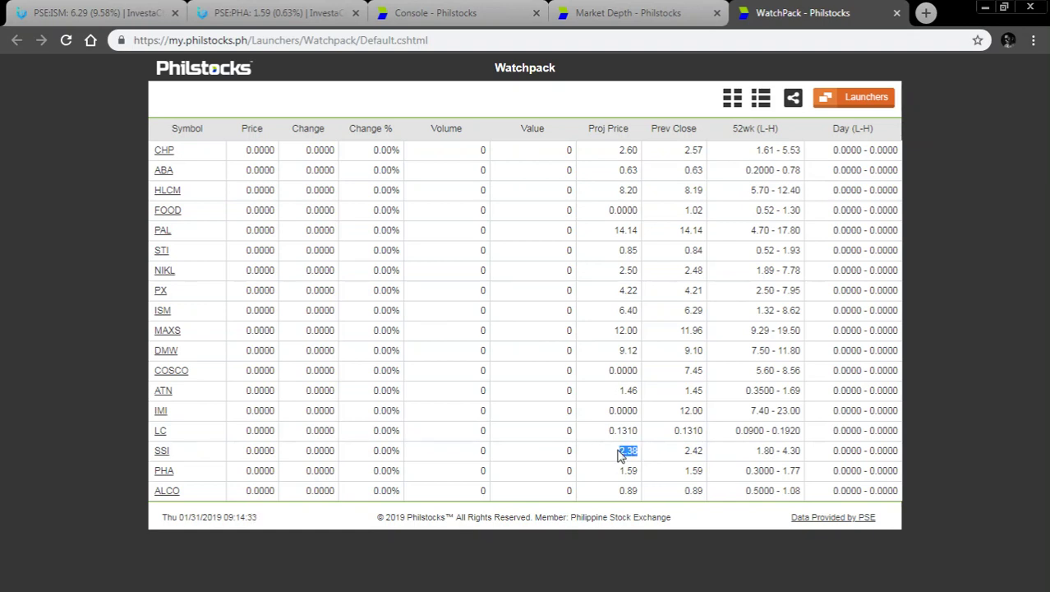
click(621, 456)
drag(644, 454, 610, 458)
drag(684, 454, 705, 454)
drag(609, 163, 614, 204)
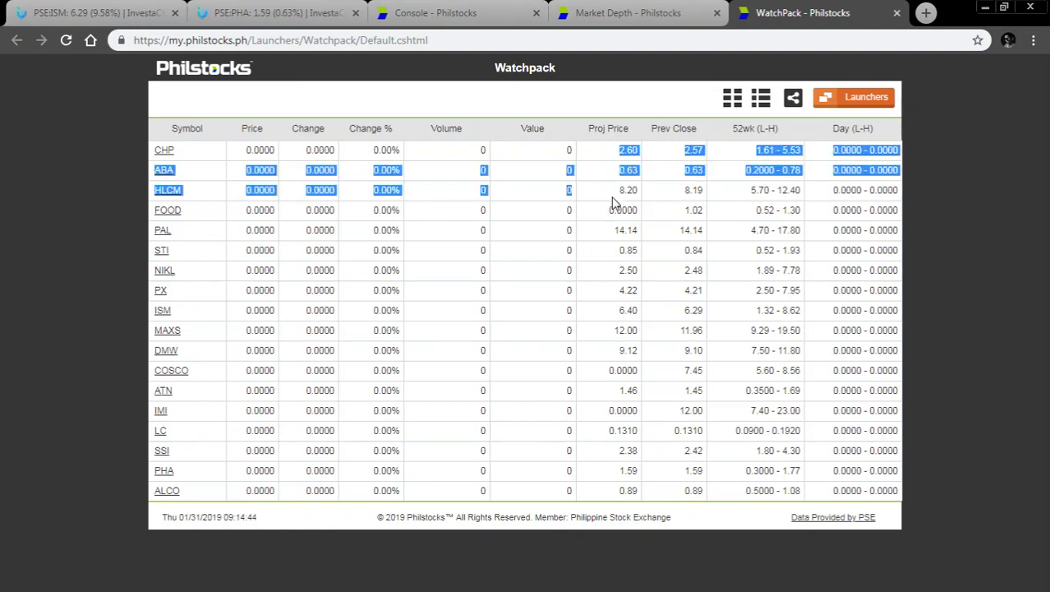
click(634, 211)
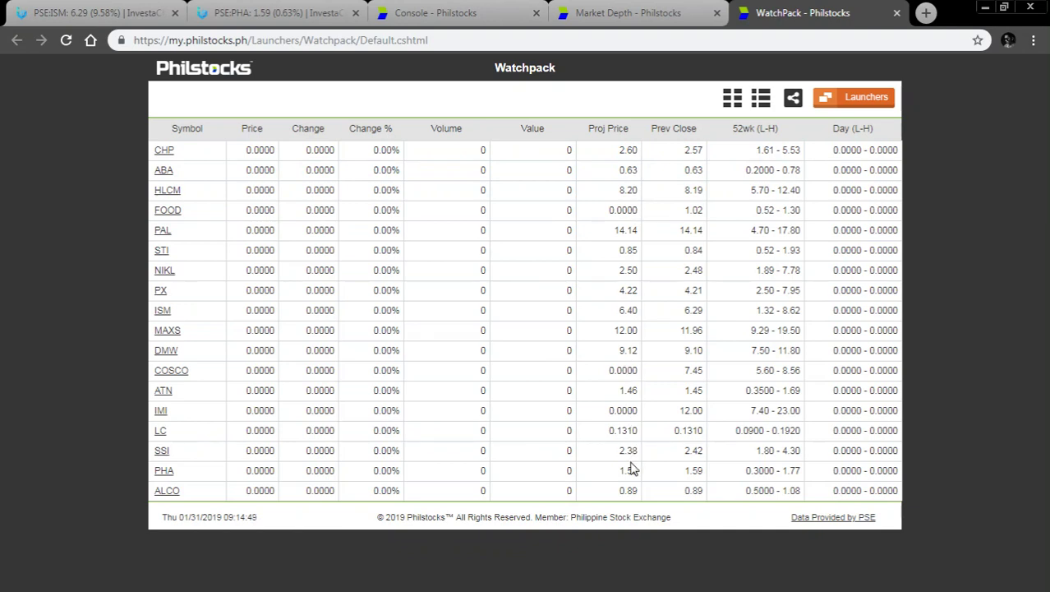
drag(629, 472, 633, 472)
Step: Examine the ISM row, comparing its projected price with its previous close
drag(619, 310, 643, 315)
click(649, 320)
drag(175, 312, 701, 305)
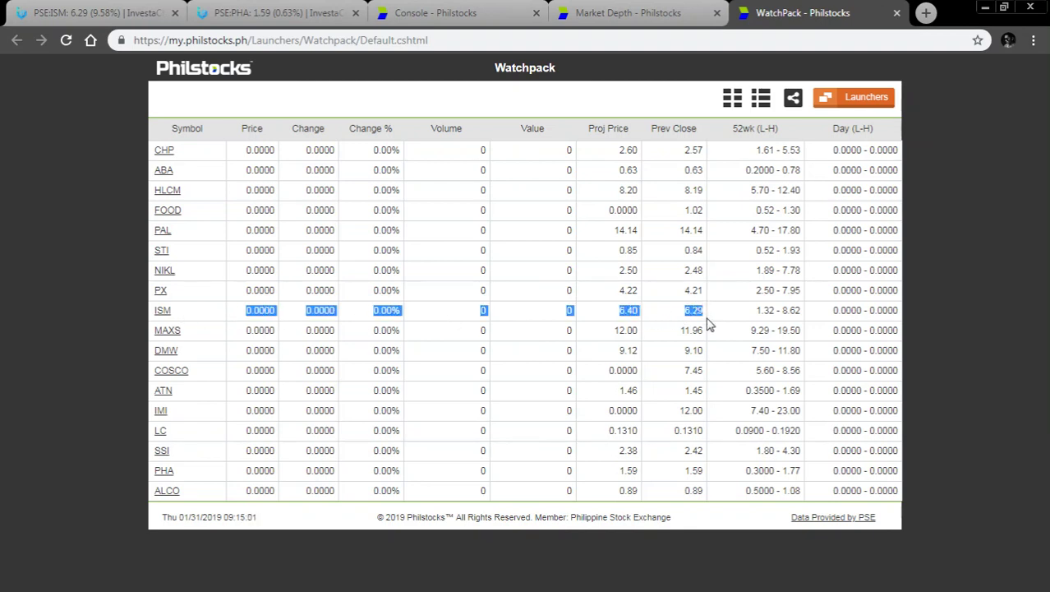
click(697, 311)
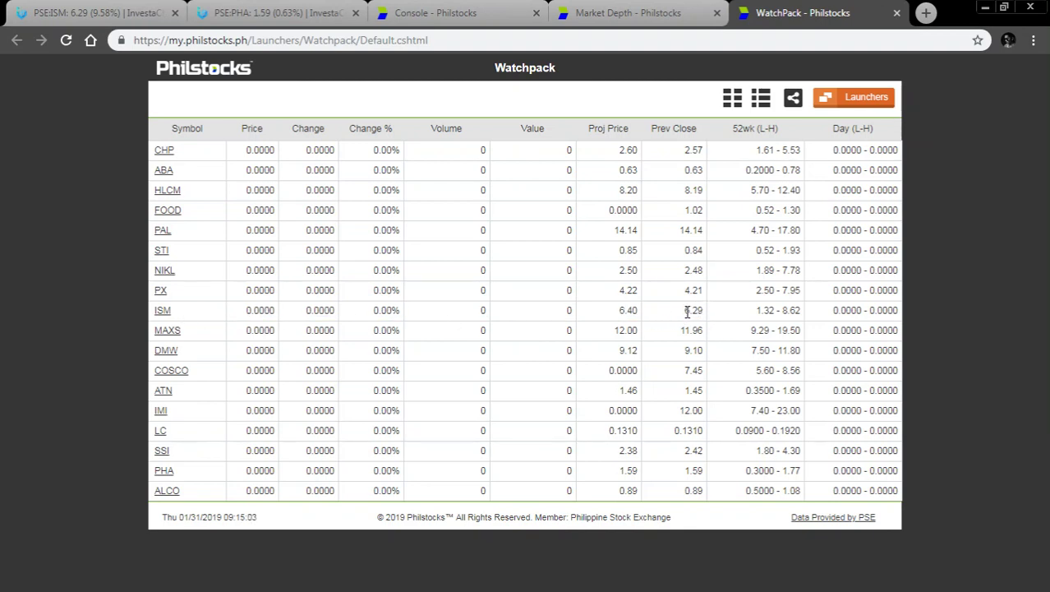
double_click(687, 311)
click(688, 313)
drag(683, 311, 621, 313)
click(640, 318)
Step: Glance at the trading console and recheck ISM's previous close against its projected price in the WatchPack watchlist
click(485, 14)
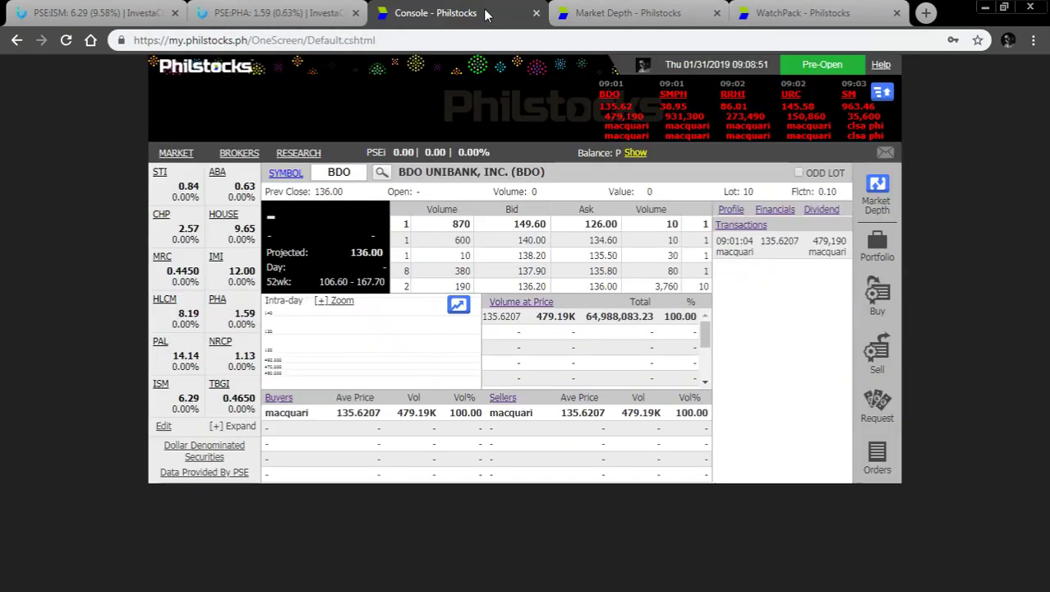
click(791, 13)
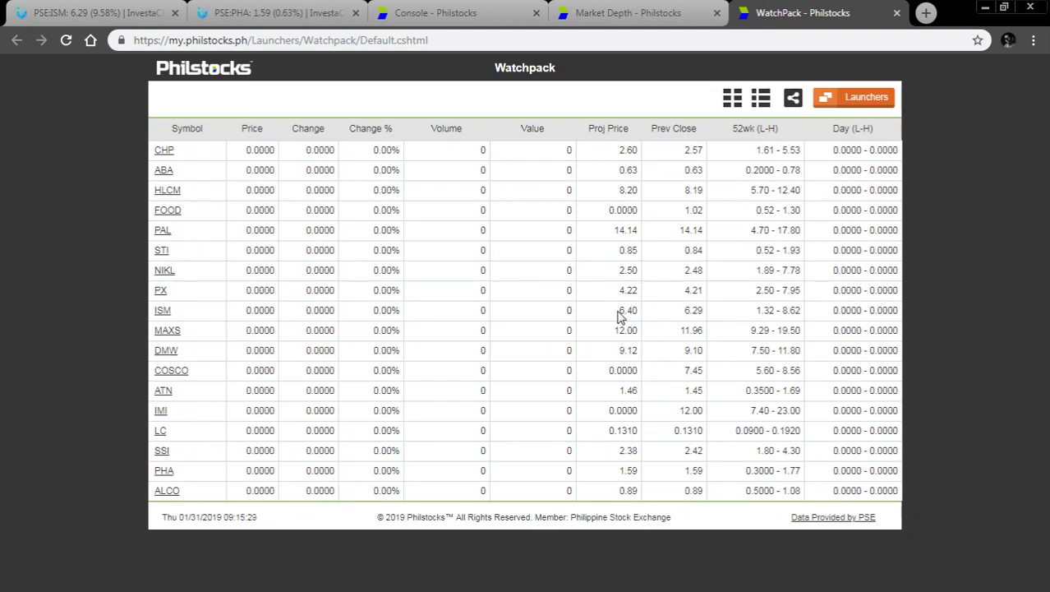
drag(680, 312, 710, 319)
drag(619, 312, 633, 313)
click(619, 314)
drag(683, 317, 714, 317)
Step: Switch to the ISM chart in Investagrams and draw a price range beside the latest candle from 6.29 to about 6.40
click(100, 15)
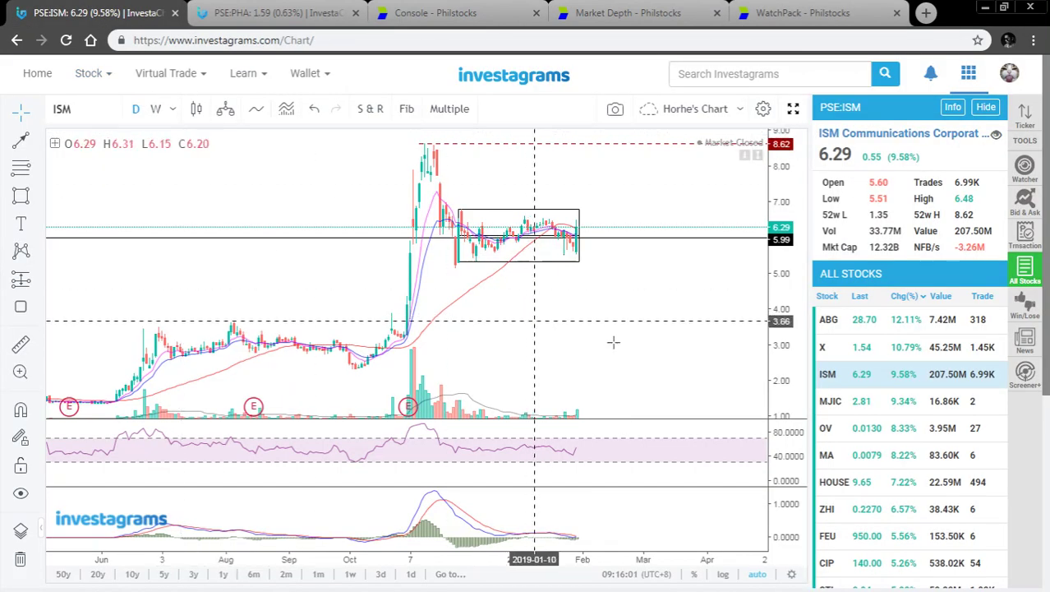
scroll(616, 293, up, 5)
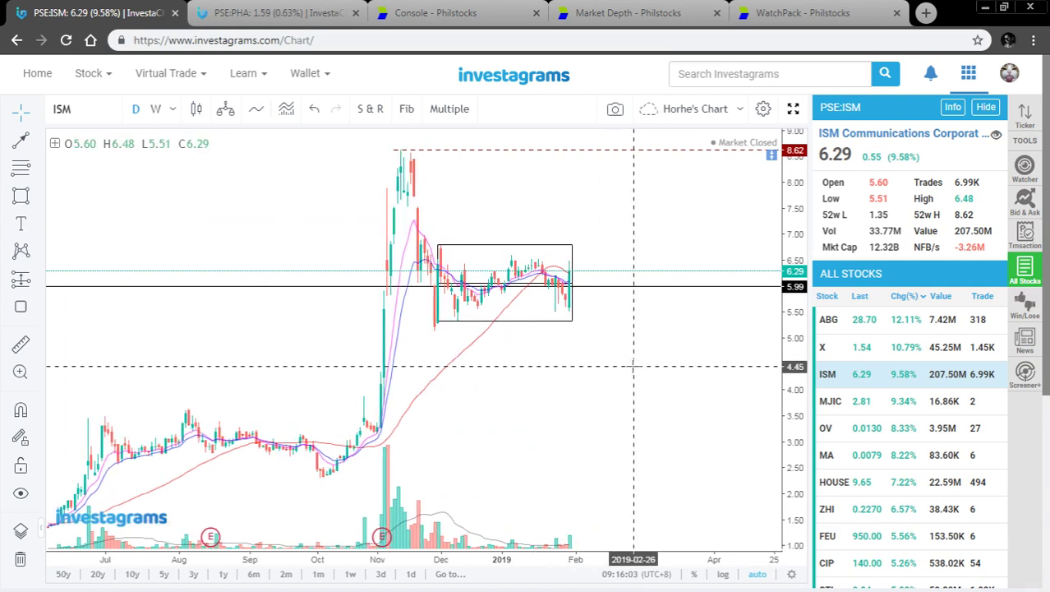
scroll(532, 398, up, 3)
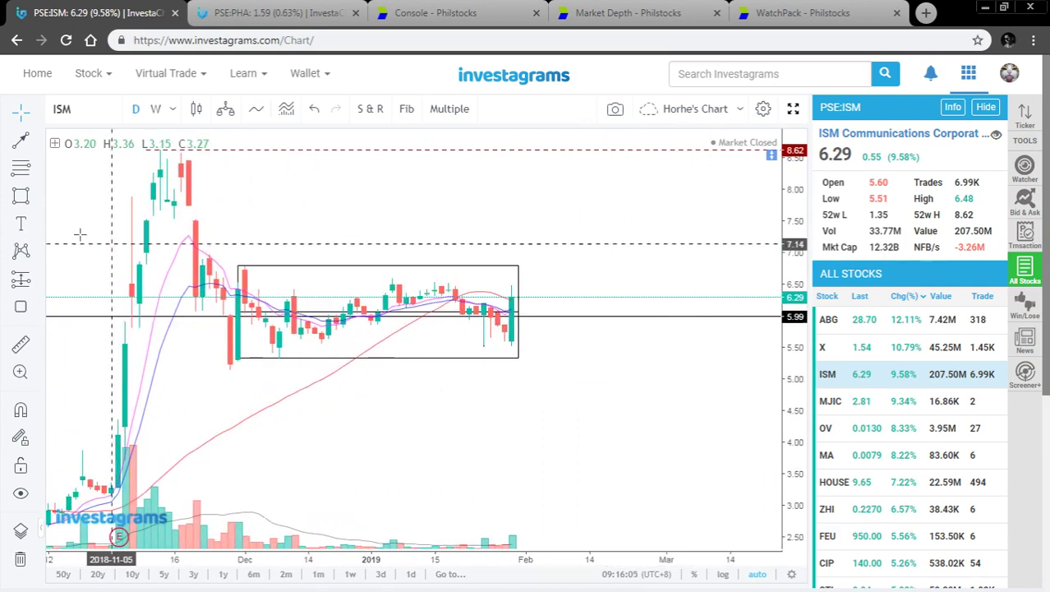
click(35, 281)
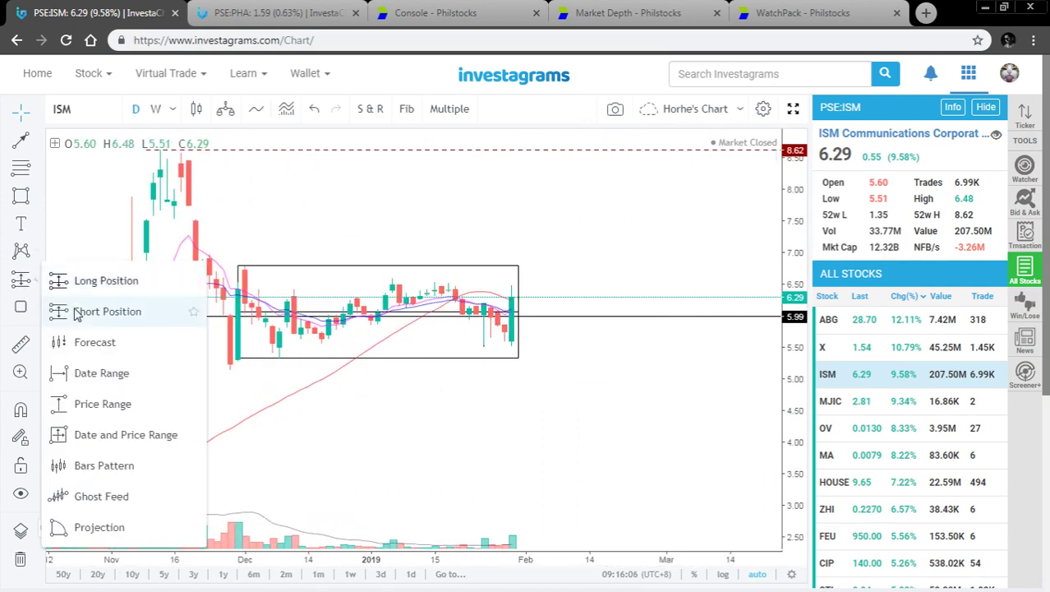
click(101, 403)
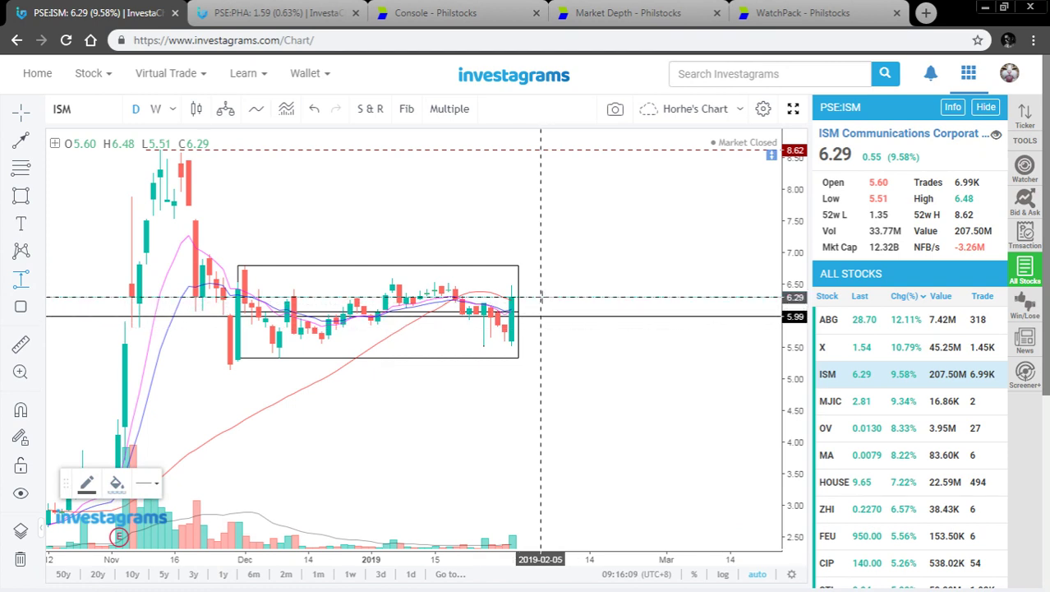
click(540, 298)
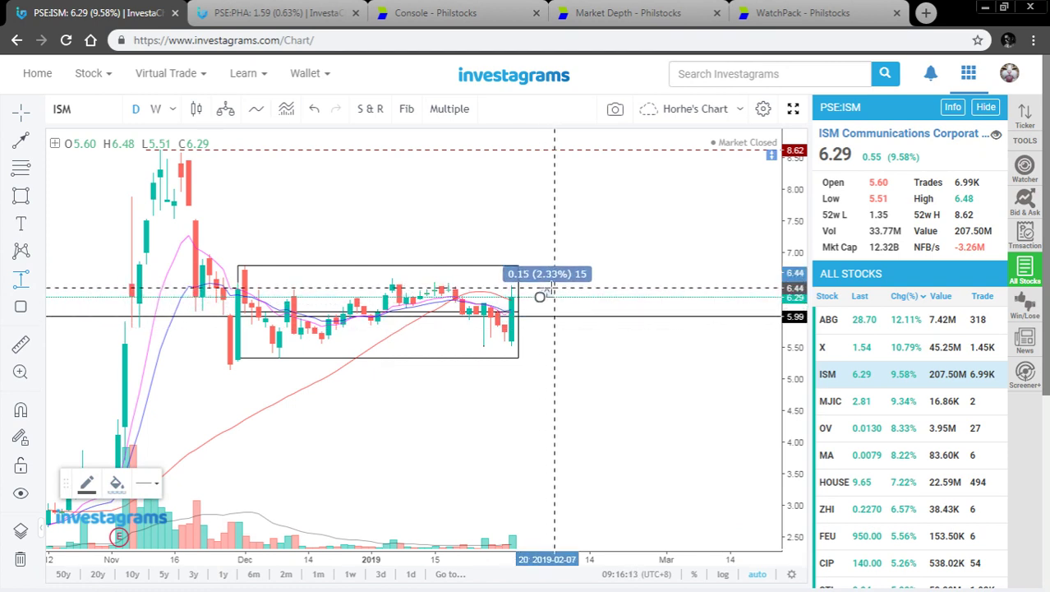
click(555, 291)
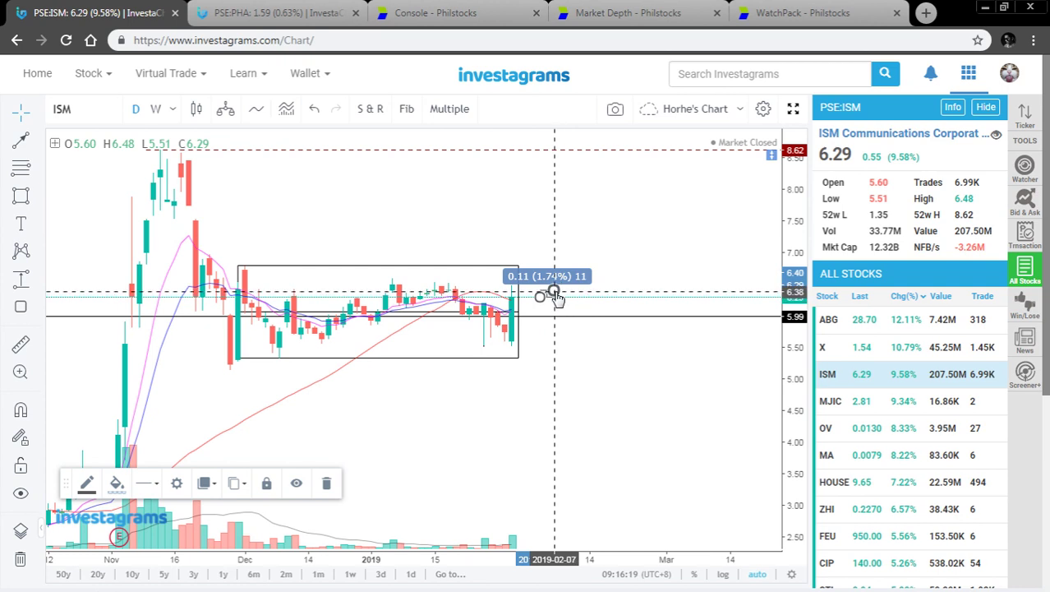
Step: Stretch the price range's end point up to 7.00 to measure the potential rise from 6.29
drag(554, 294, 563, 263)
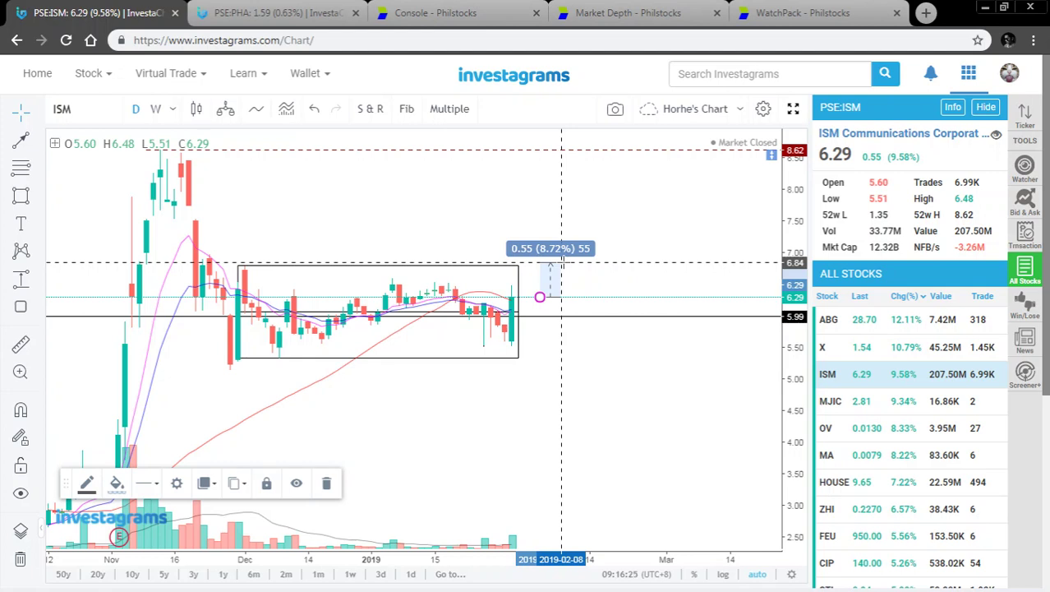
drag(562, 263, 555, 260)
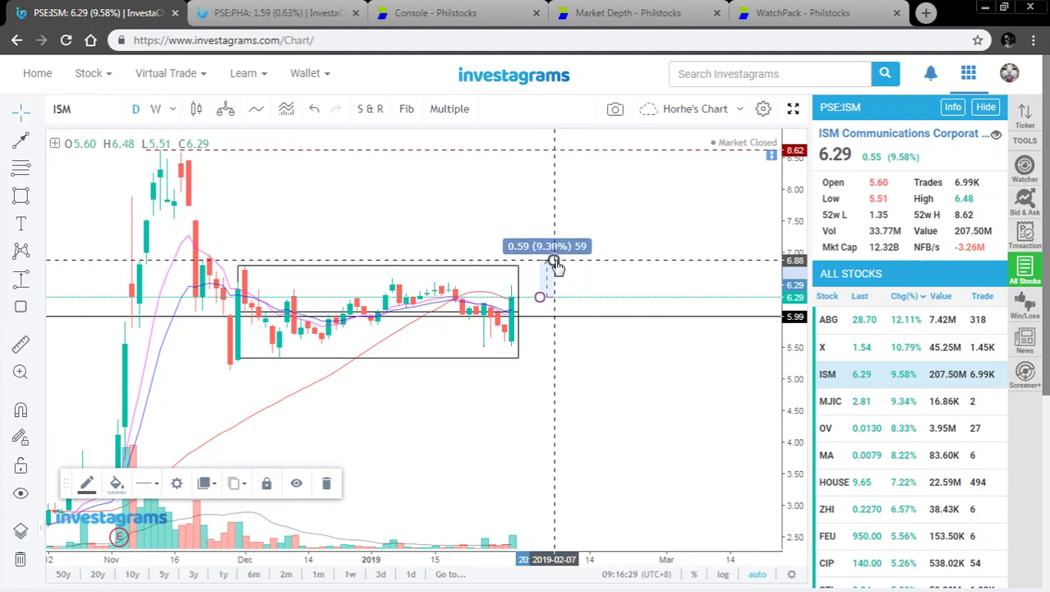
drag(555, 261, 562, 253)
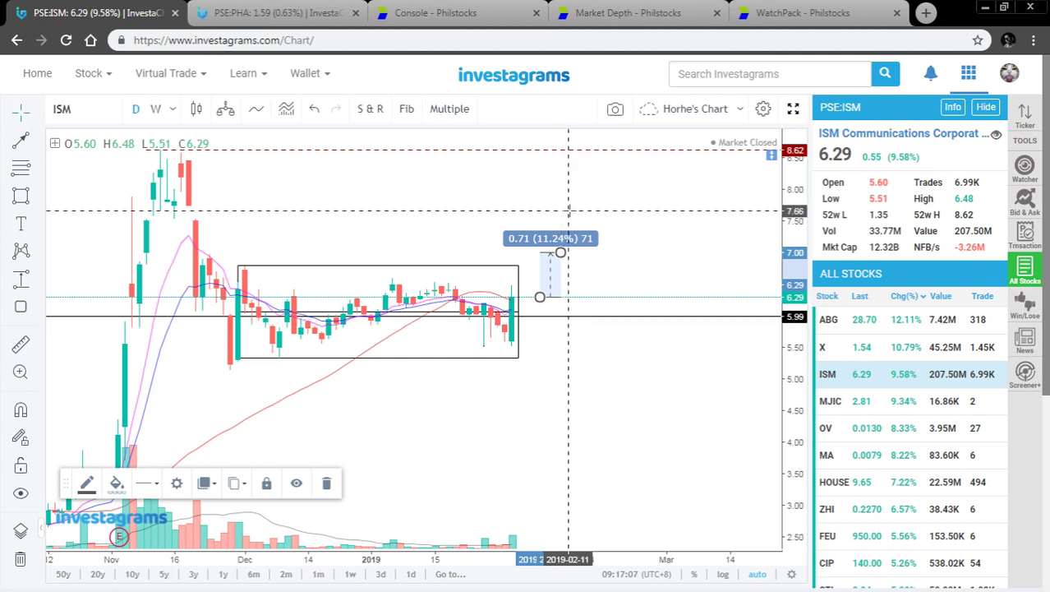
Step: Move the price range's end point below 6.29 and adjust it between about 5.81 and 5.68 to measure possible declines
drag(561, 252, 546, 332)
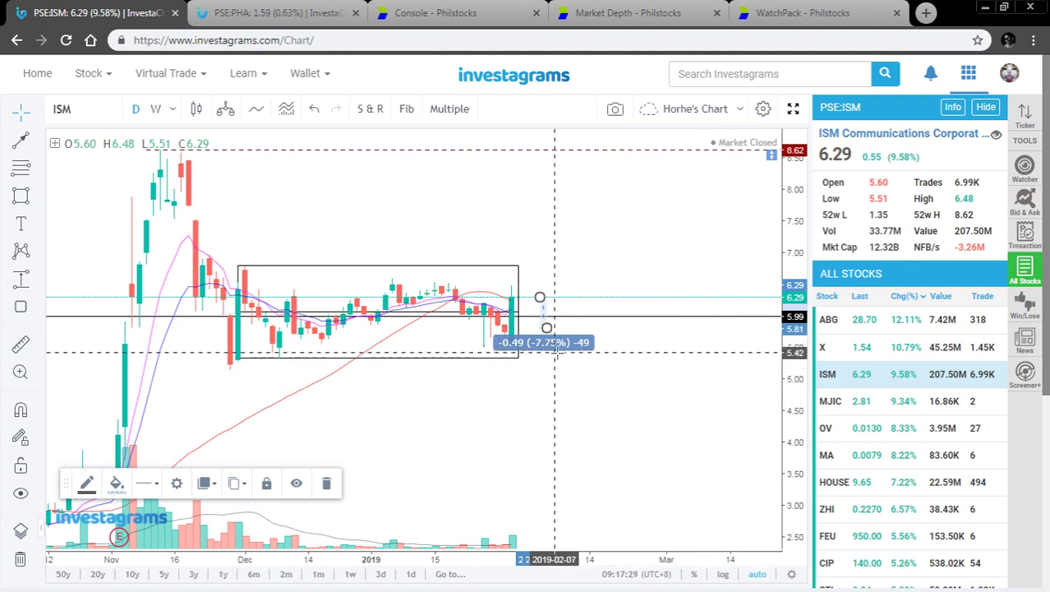
click(547, 328)
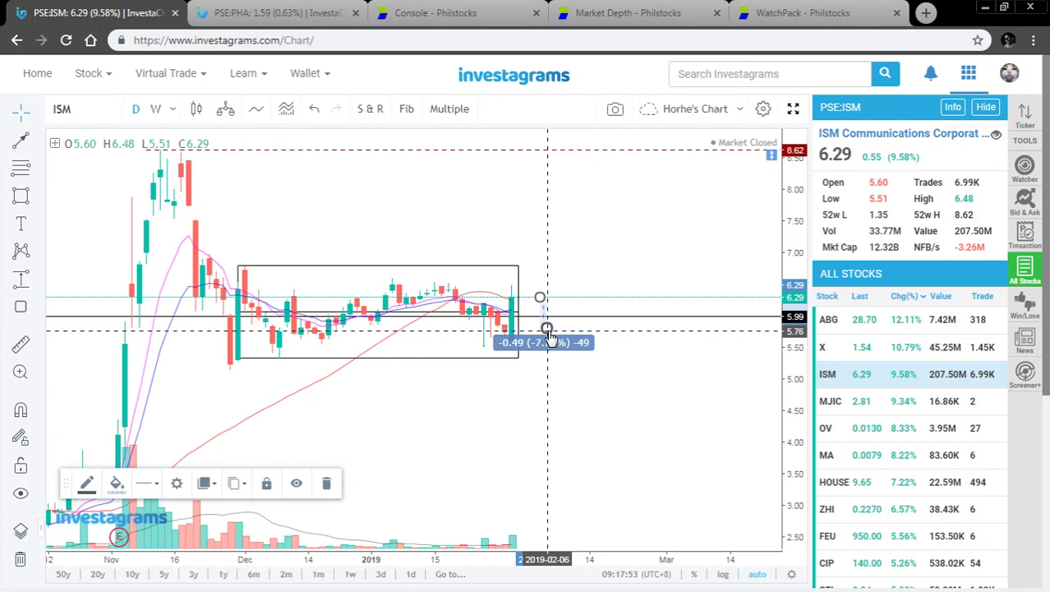
drag(548, 331, 555, 329)
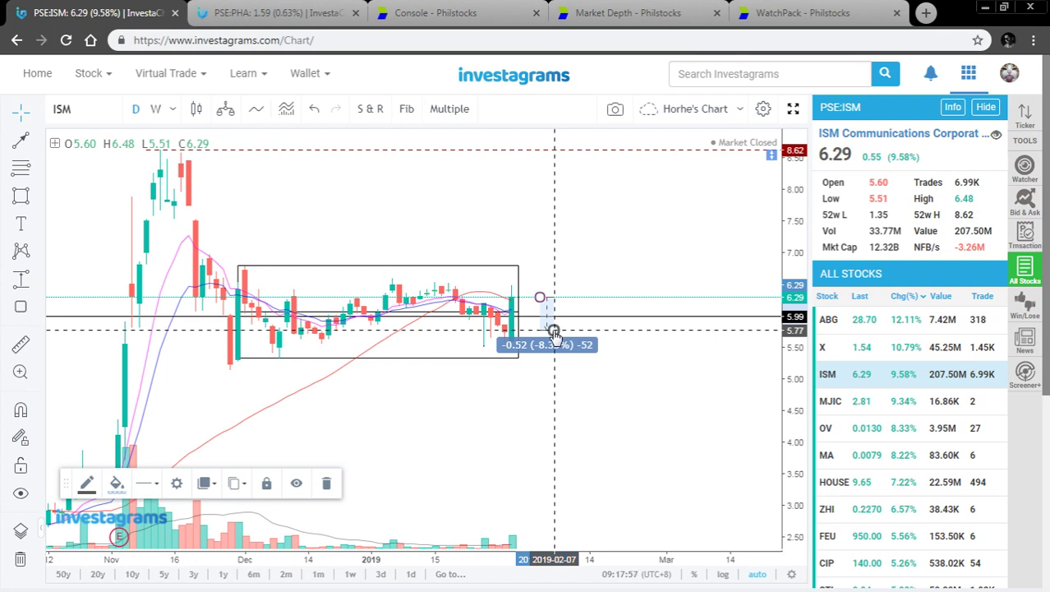
drag(555, 331, 548, 332)
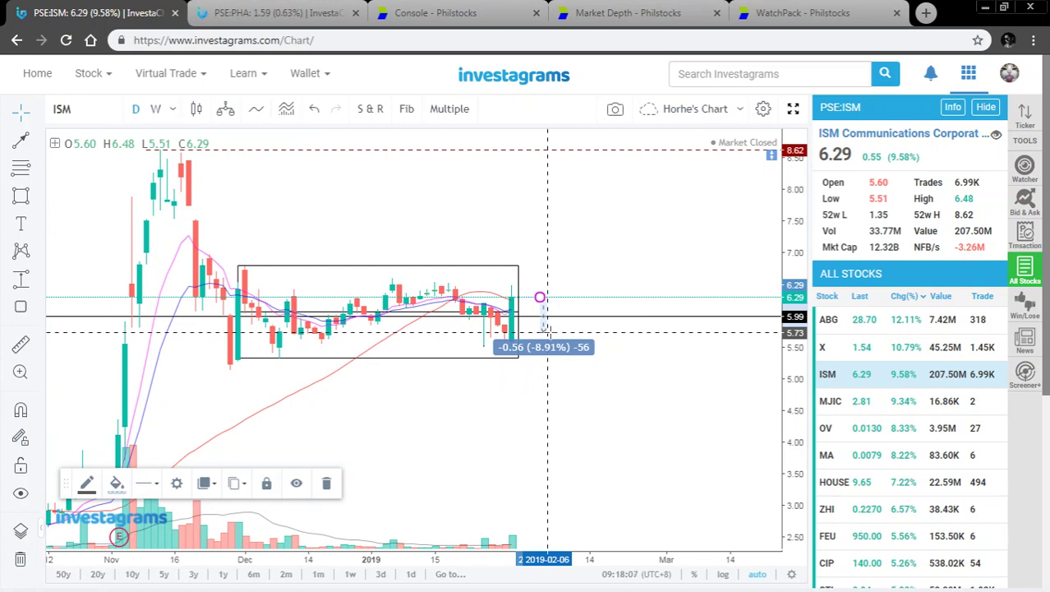
click(547, 333)
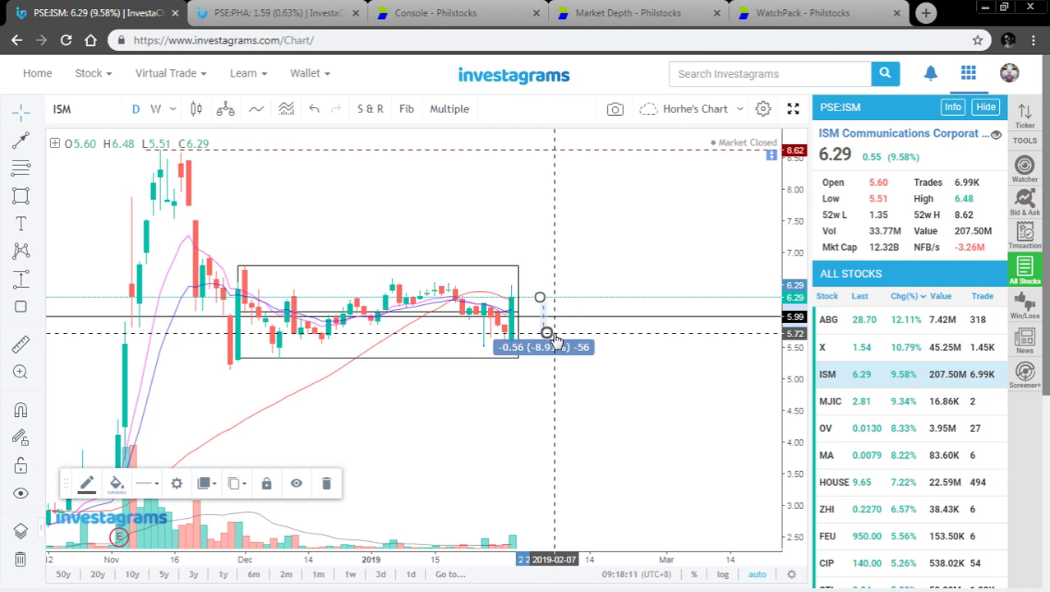
drag(549, 333, 548, 334)
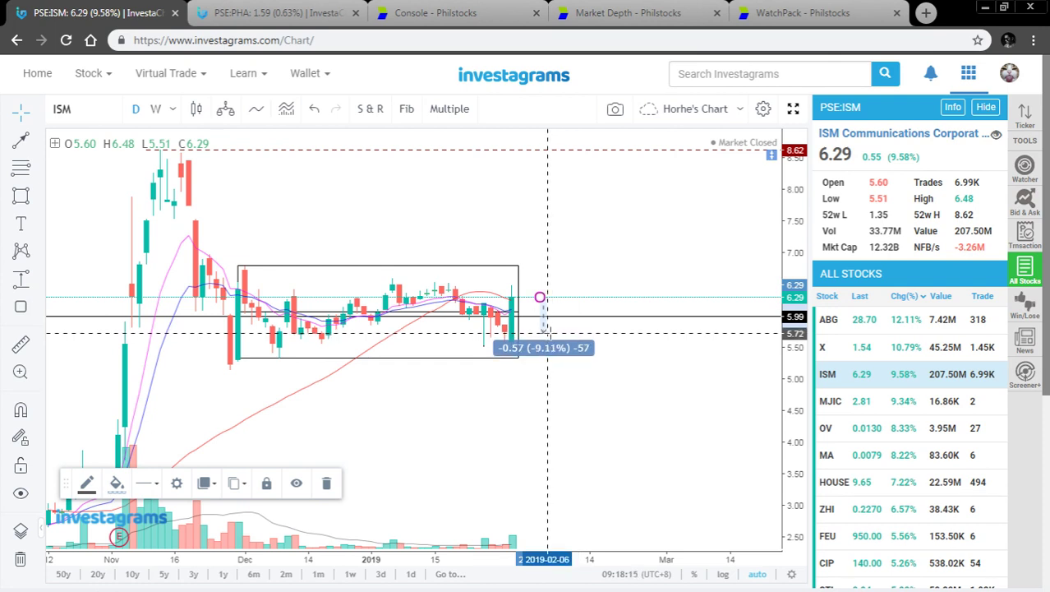
drag(549, 333, 555, 335)
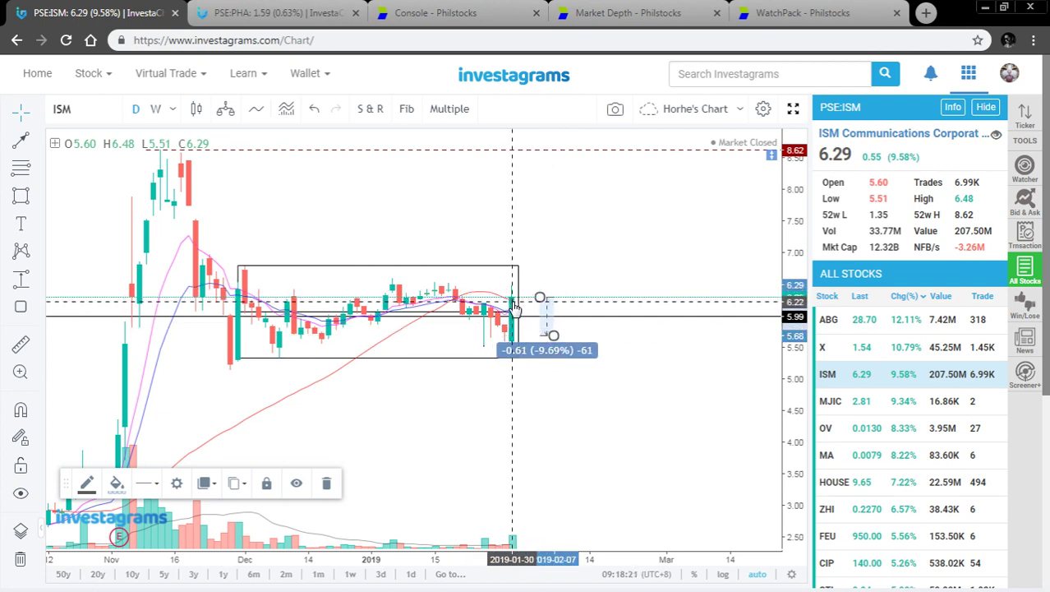
drag(554, 335, 554, 331)
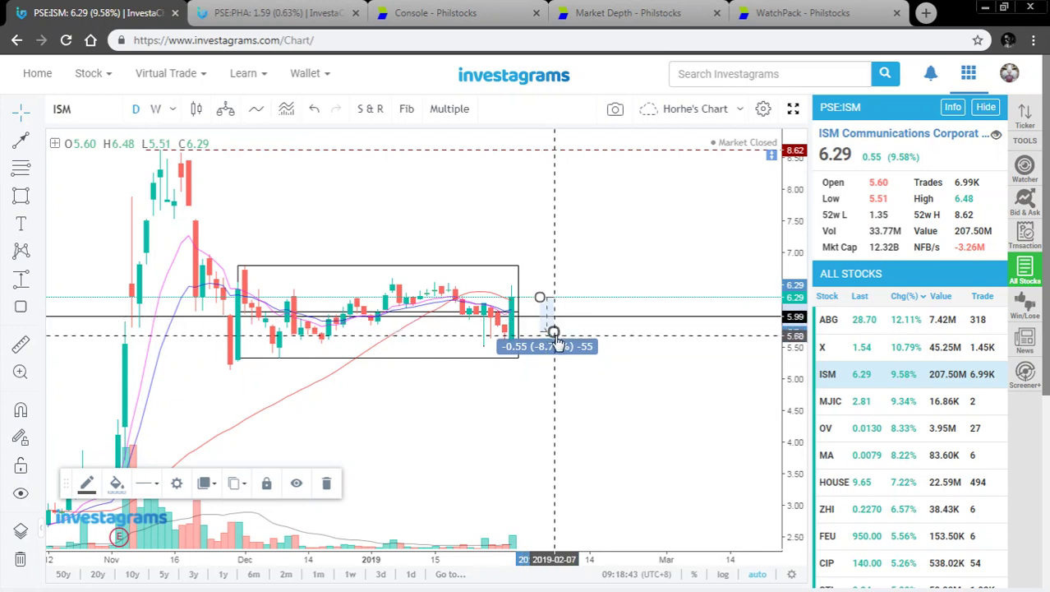
Step: Move the price range's end point back above 6.29, testing levels around 7.00 and settling at about 6.79
drag(555, 335, 560, 252)
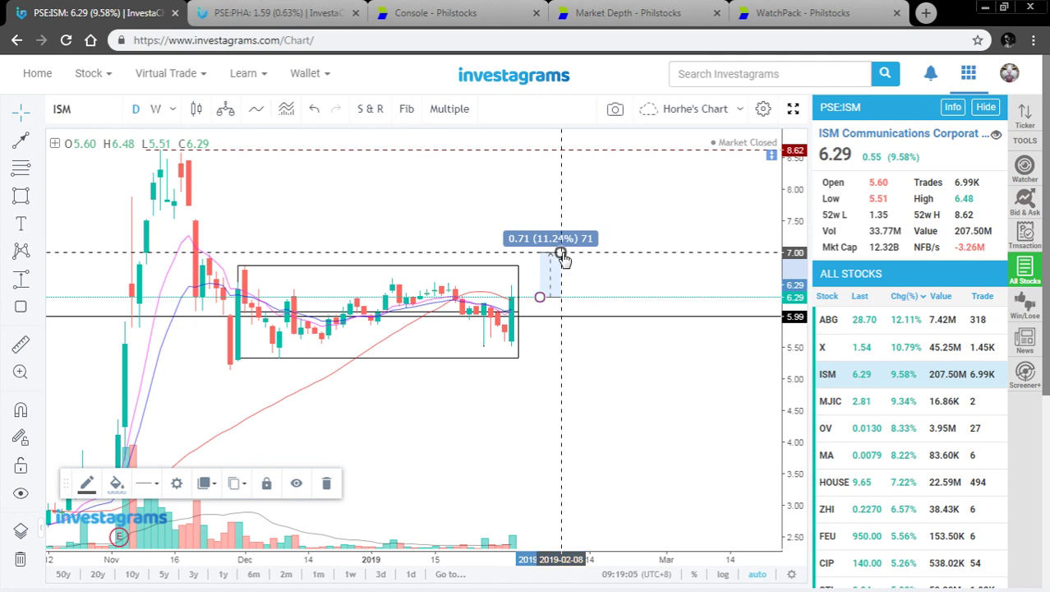
drag(562, 252, 555, 251)
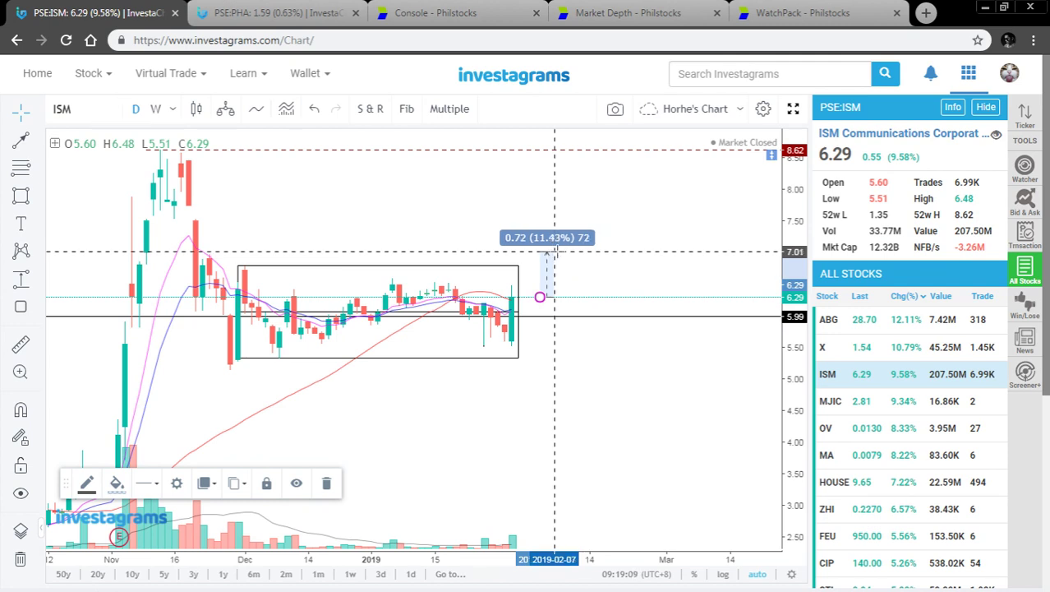
drag(554, 251, 555, 253)
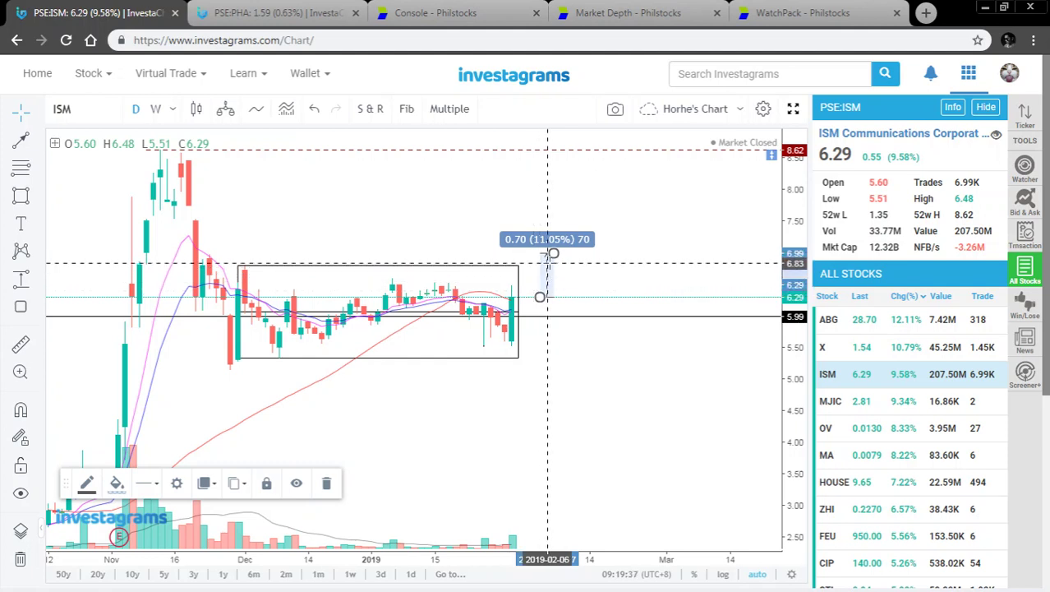
mouse_move(553, 254)
mouse_down()
mouse_move(566, 155)
mouse_move(546, 164)
mouse_move(548, 265)
mouse_up()
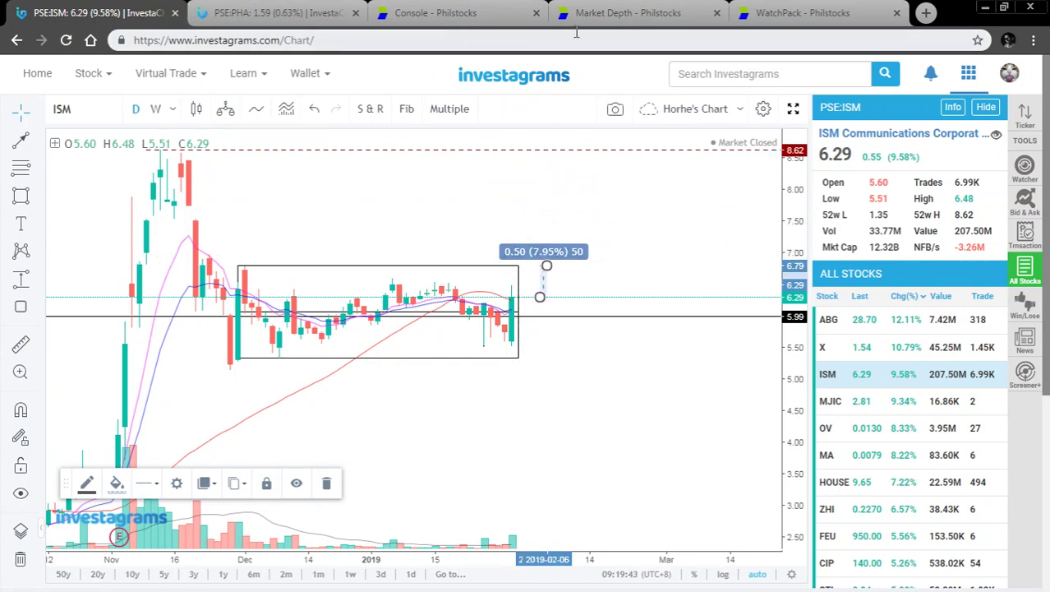
Step: Switch to the Philstocks WatchPack and review the projected prices of the listed stocks, highlighting those of ISM, MAXS and PHA
click(621, 15)
click(801, 13)
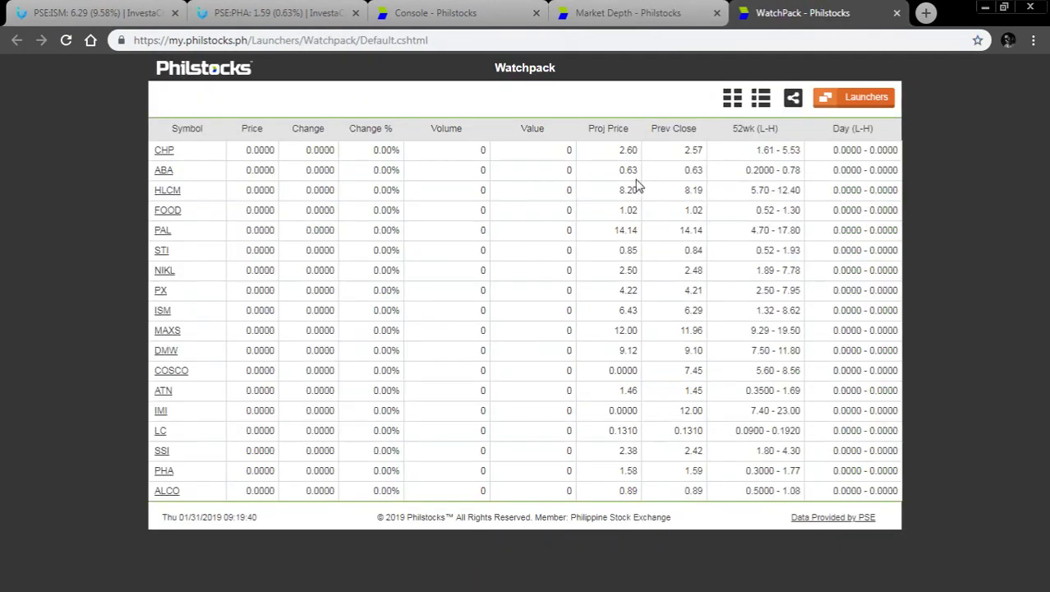
drag(618, 150, 635, 310)
click(633, 306)
triple_click(629, 149)
triple_click(629, 330)
click(627, 489)
drag(615, 470, 629, 470)
drag(621, 310, 627, 306)
click(622, 310)
drag(635, 313, 633, 309)
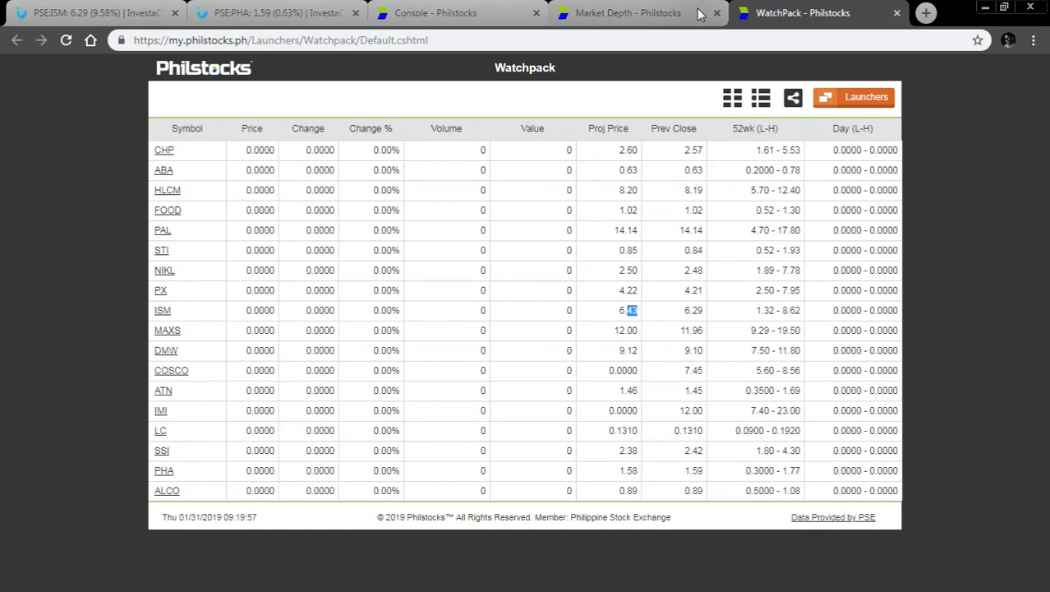
Step: Switch to the Philstocks Market Depth page and examine the best bid and ask rows for PHA
click(648, 14)
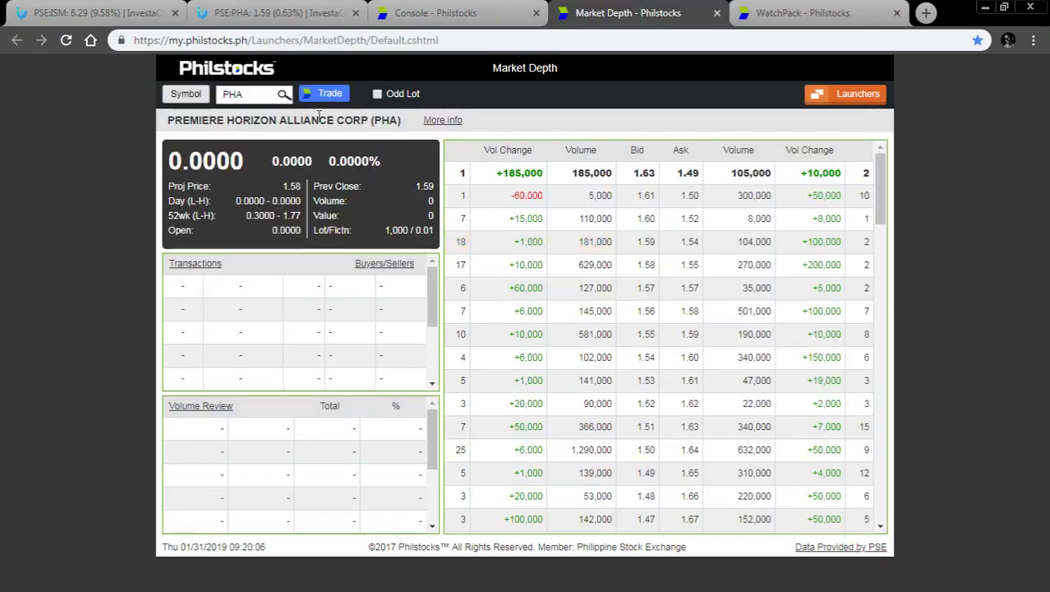
click(803, 13)
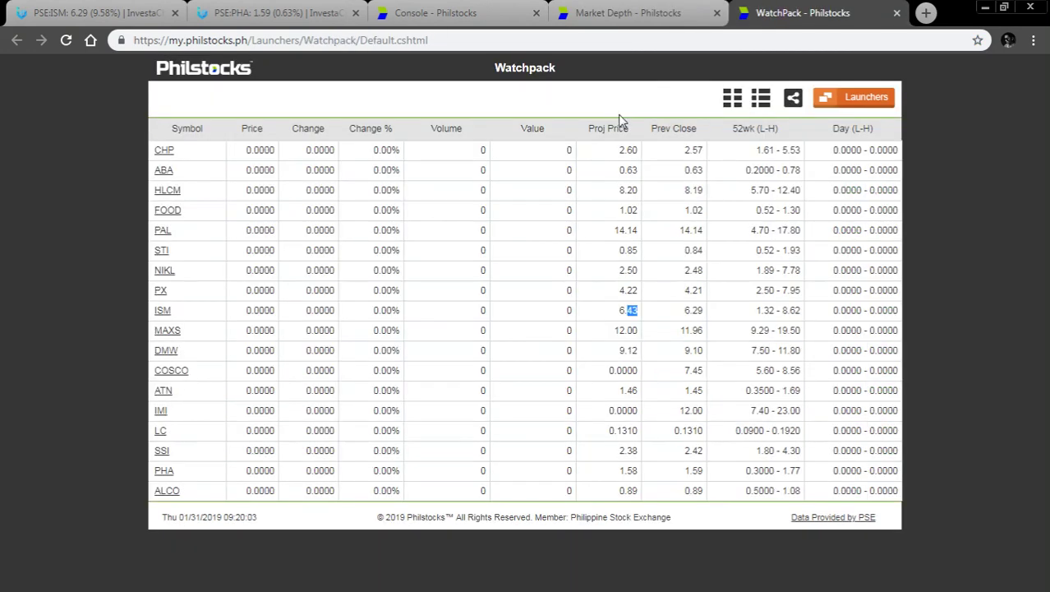
click(637, 12)
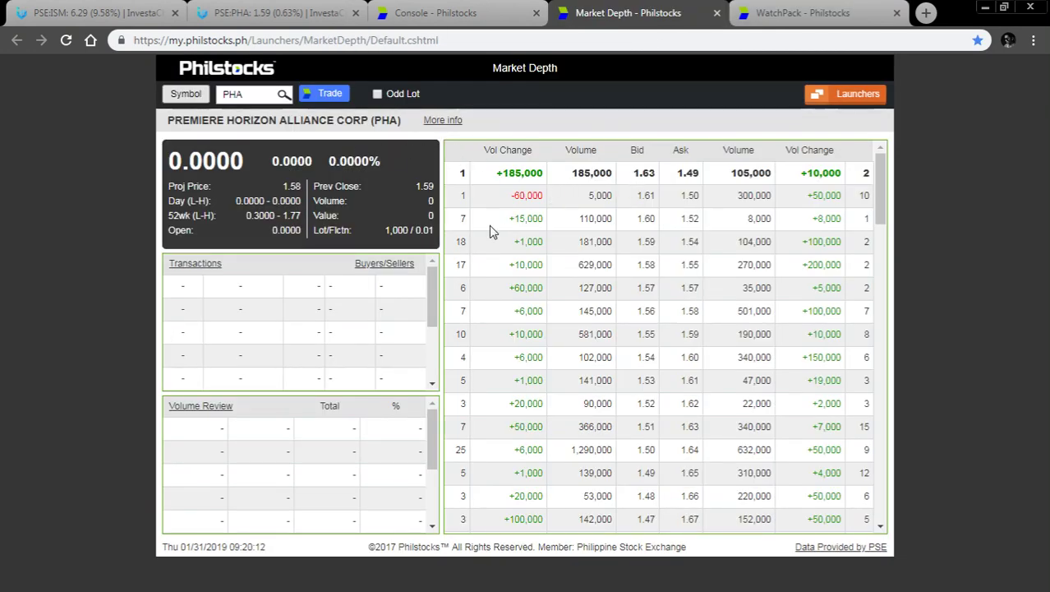
drag(498, 175, 732, 197)
click(670, 177)
drag(670, 177, 552, 181)
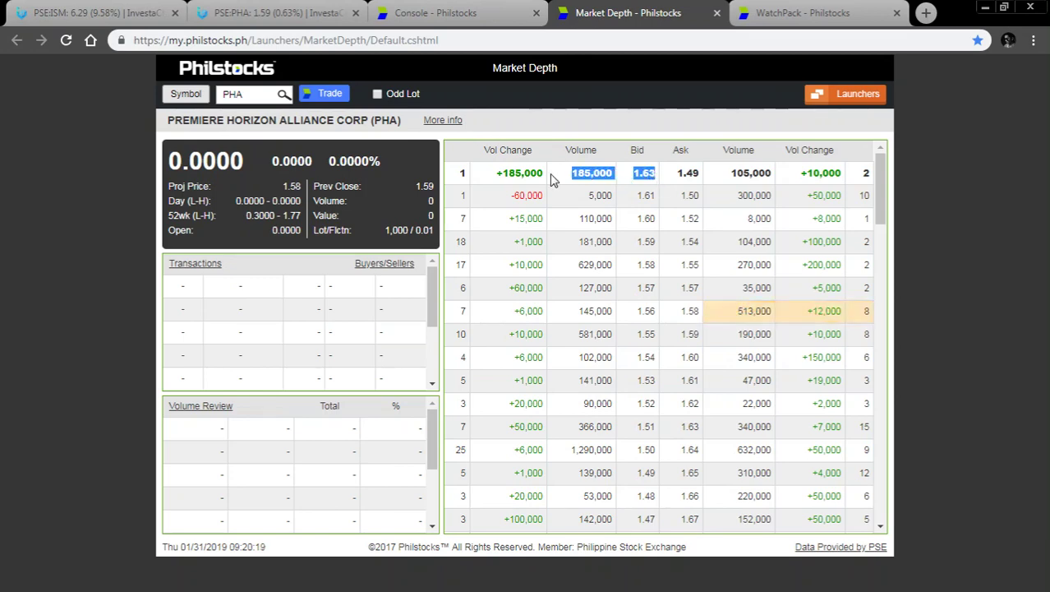
Step: Load the market depth for ISM and highlight its projected price label
double_click(254, 95)
key(BackSpace)
text(ISM)
key(Return)
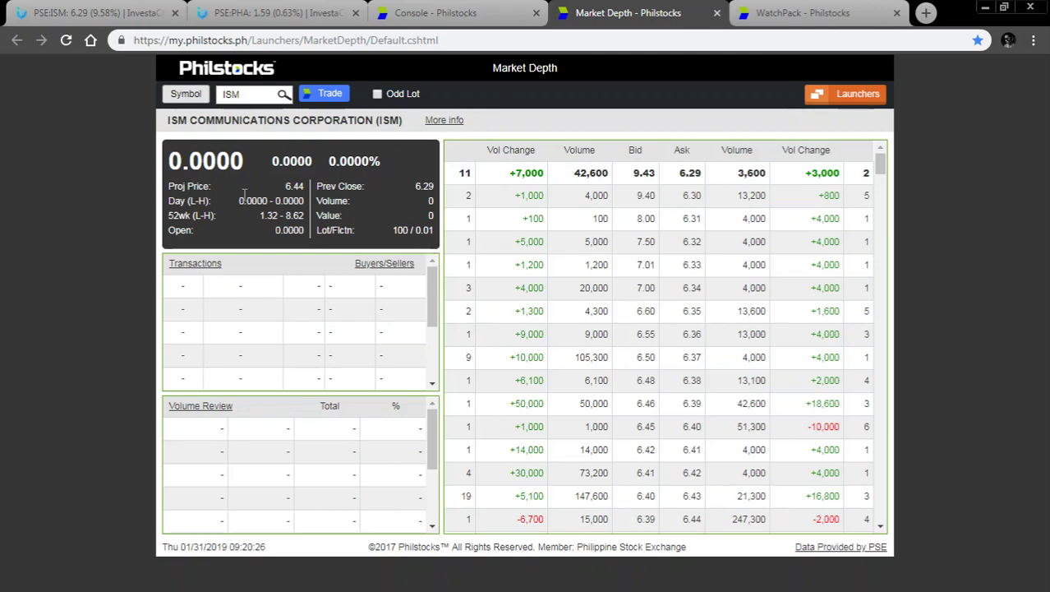
drag(174, 186, 213, 187)
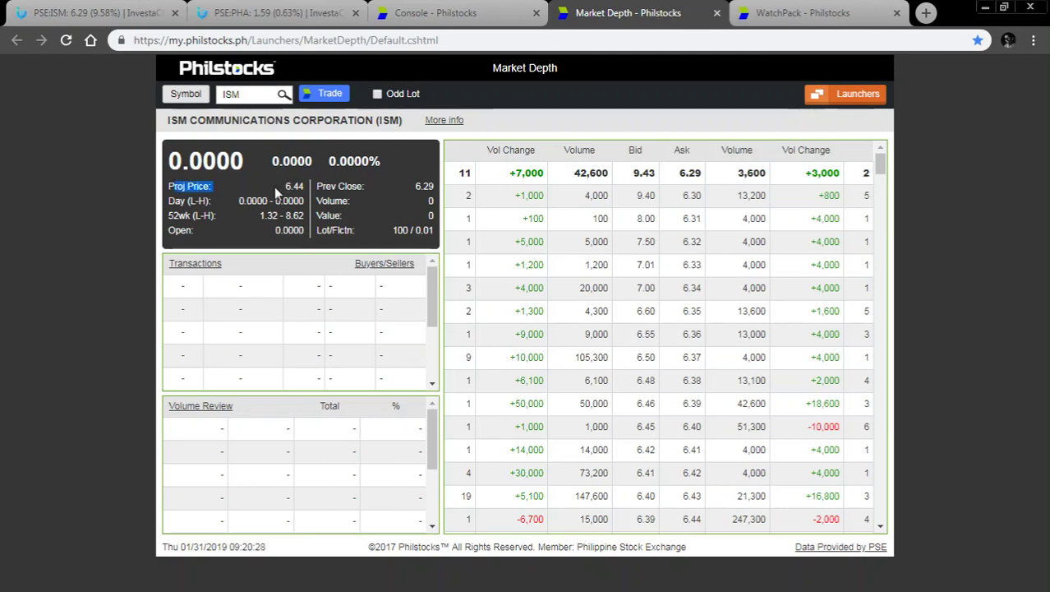
click(303, 189)
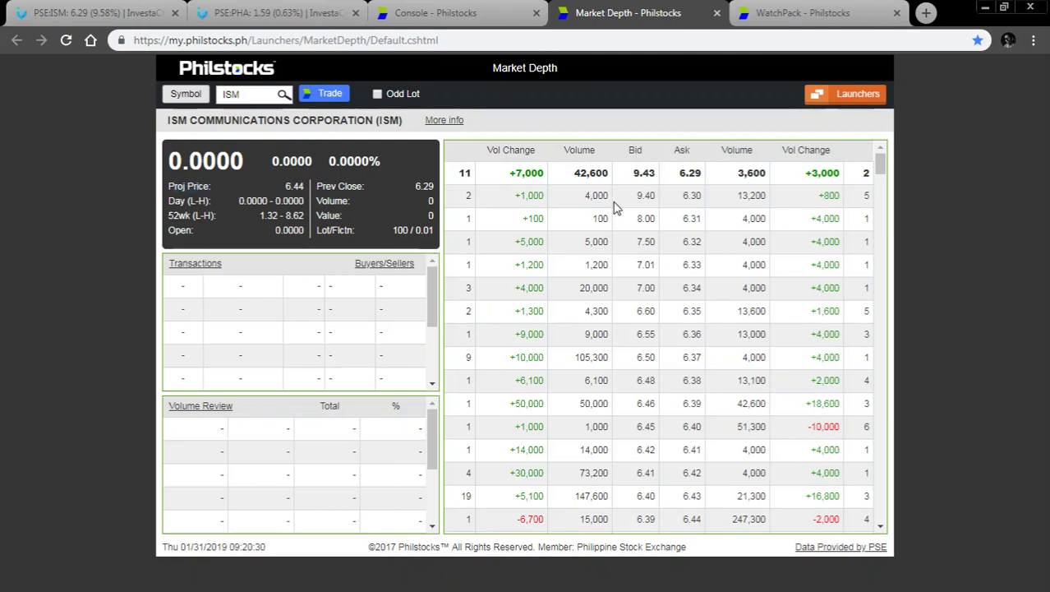
Step: Show the additional stock info for ISM and examine the highest bids in its order book
drag(633, 172, 652, 198)
click(652, 198)
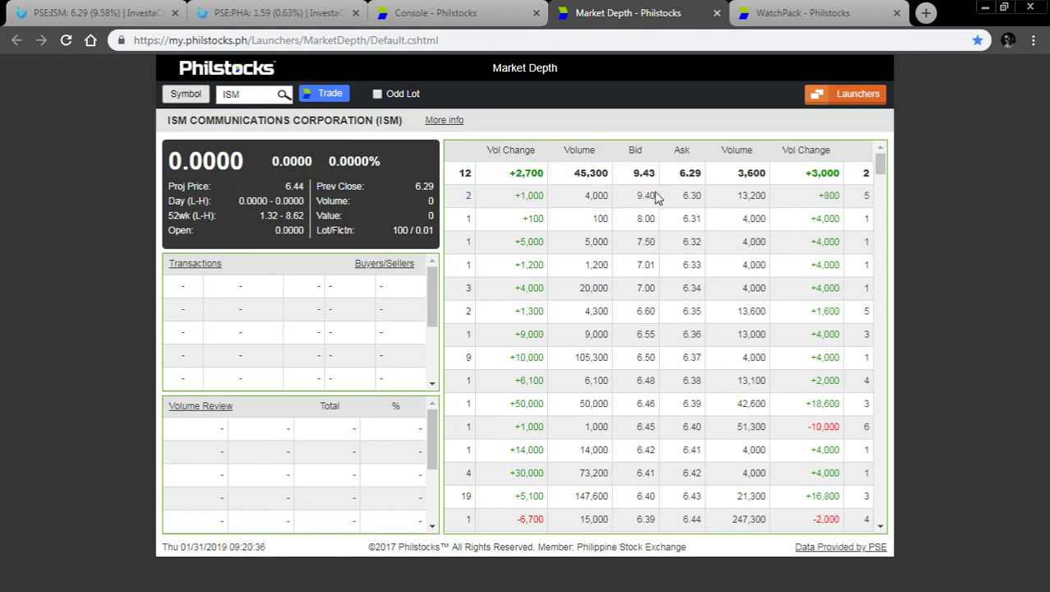
click(445, 121)
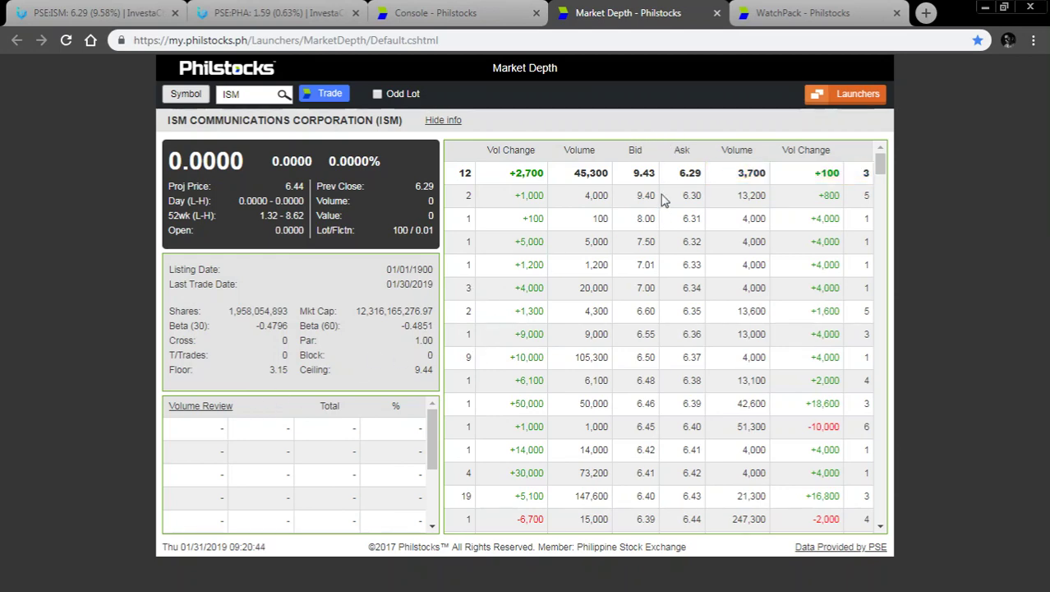
scroll(648, 185, down, 1)
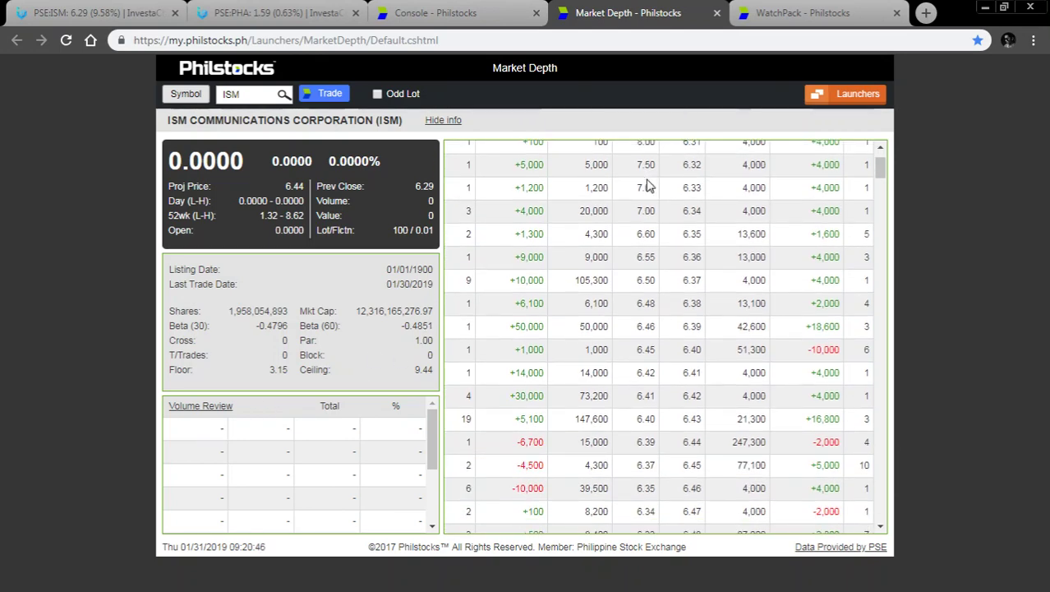
scroll(649, 209, up, 1)
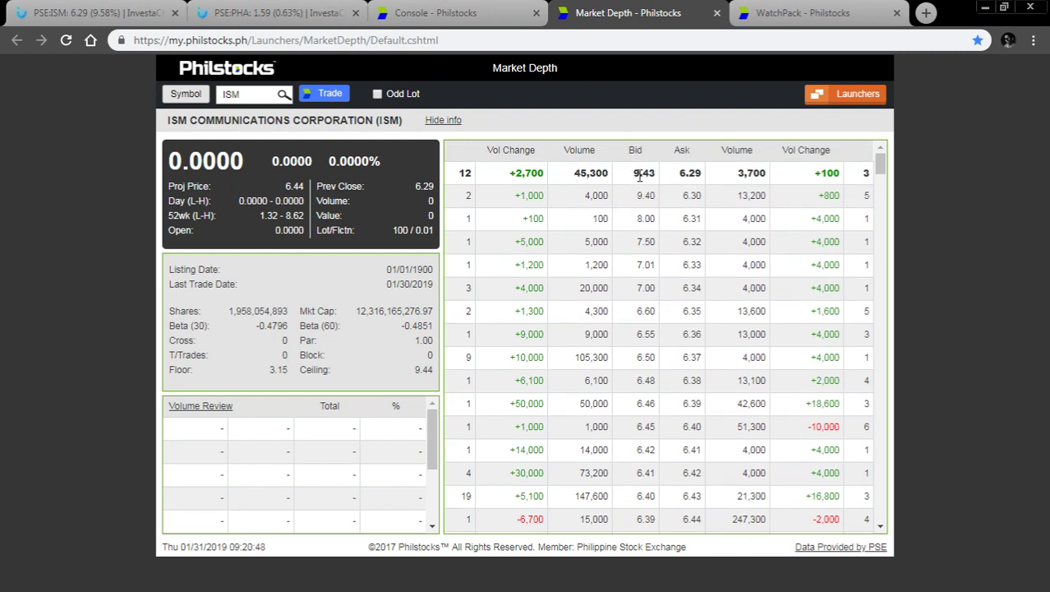
double_click(638, 173)
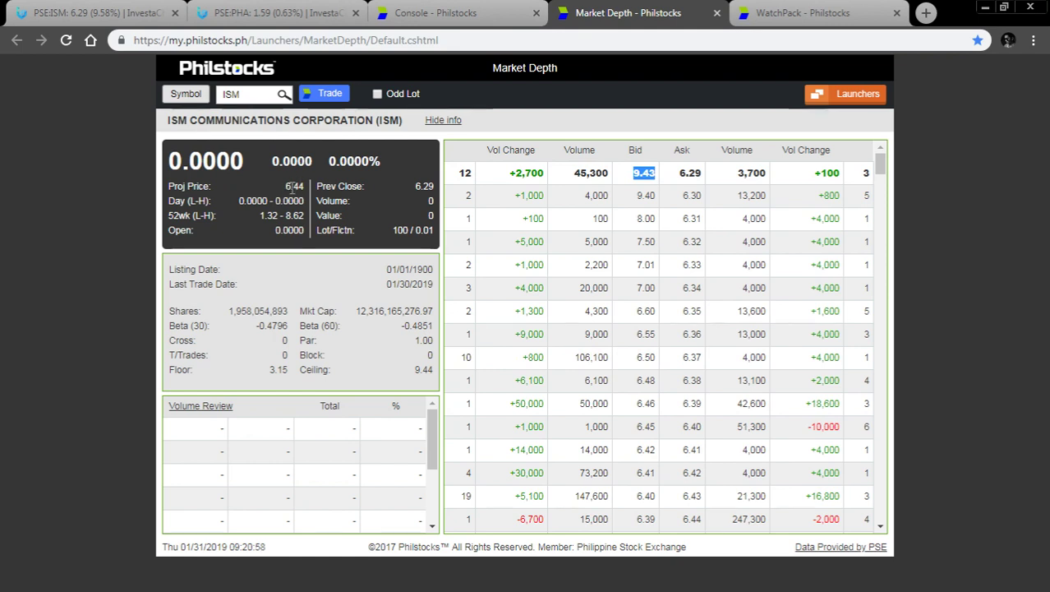
Step: Highlight the ISM projected price value in the quote summary to compare it with the top bid
drag(285, 187, 310, 189)
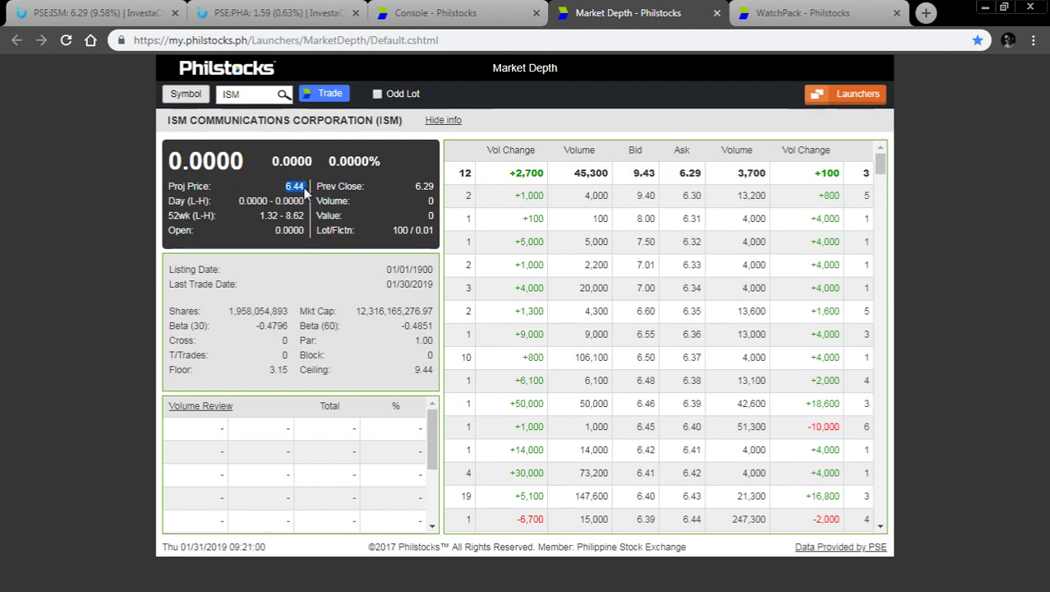
click(304, 188)
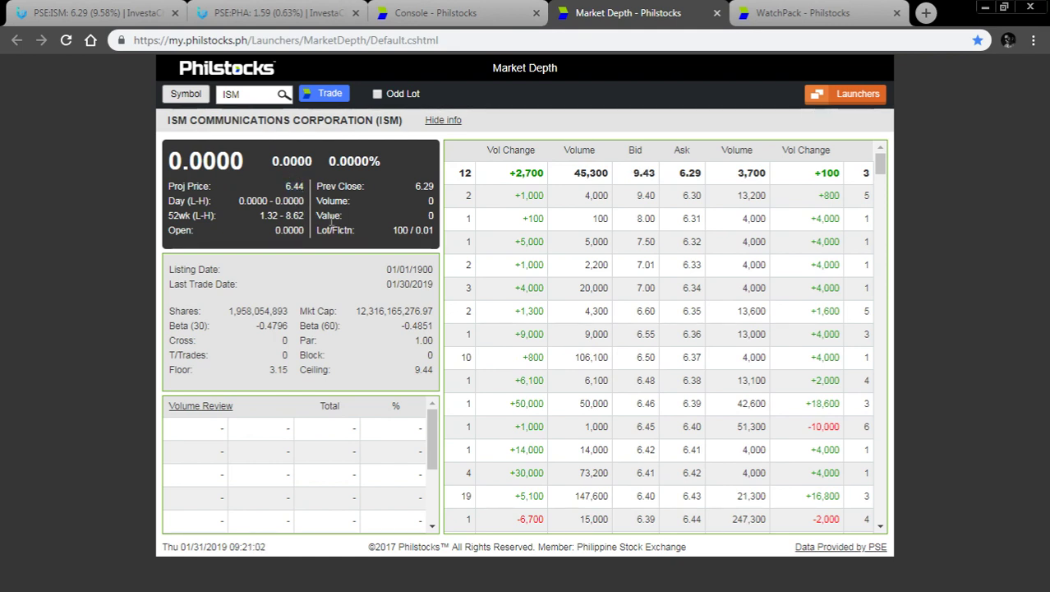
drag(303, 189, 287, 184)
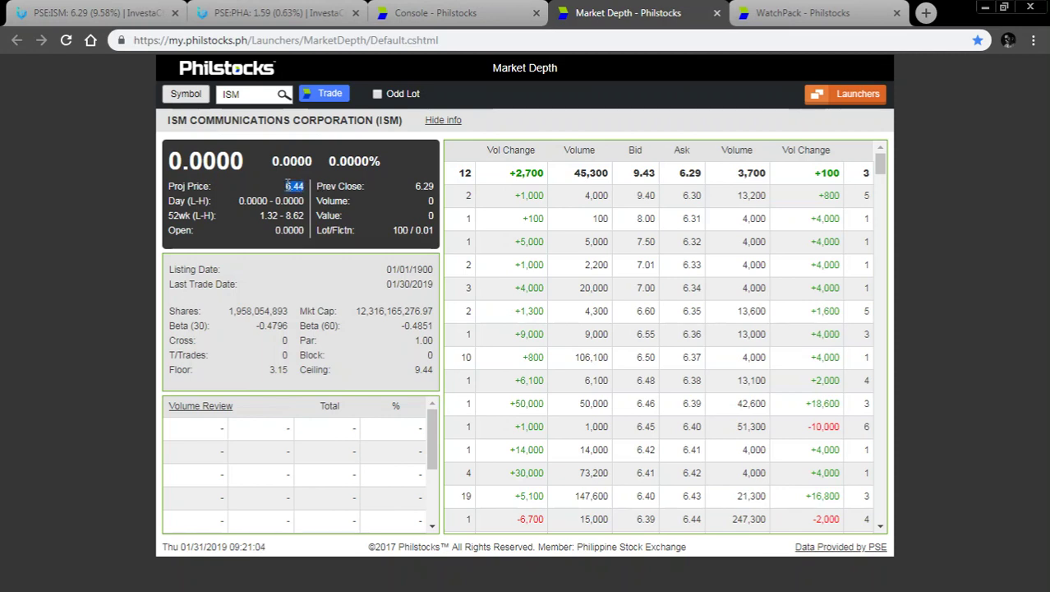